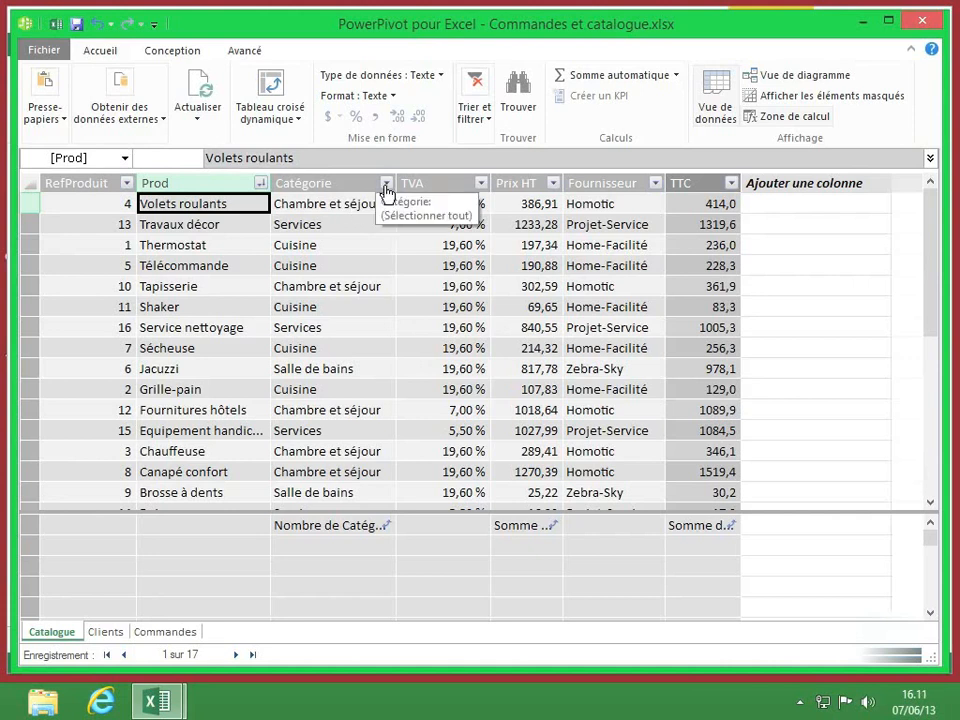
- Filter the Catégorie column of the Catalogue table with a text filter that is equal to Cuisine
click(385, 184)
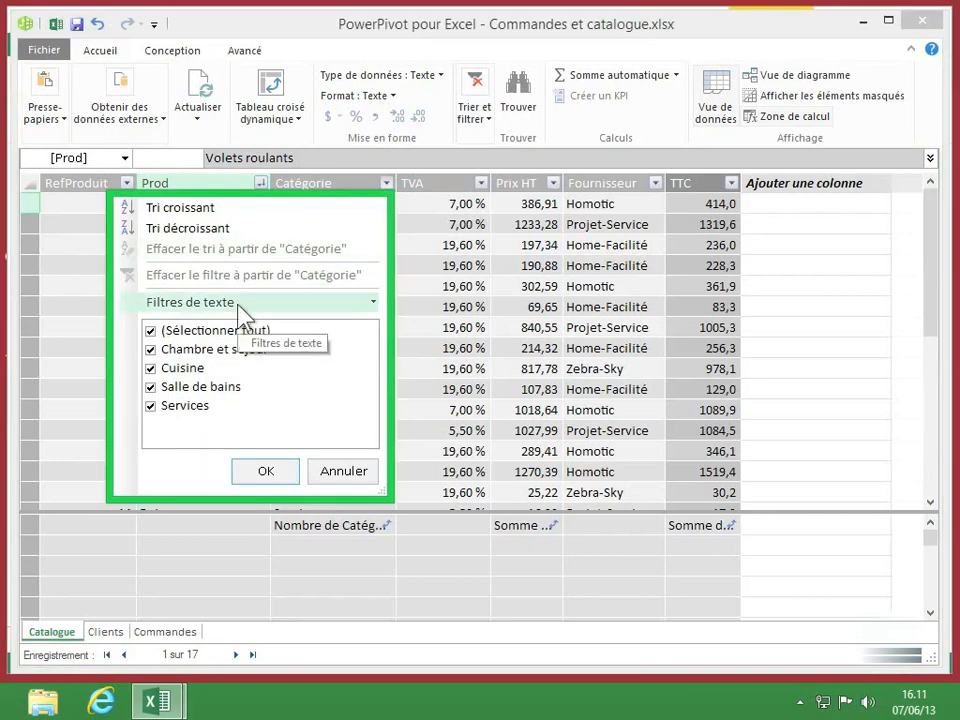
click(262, 306)
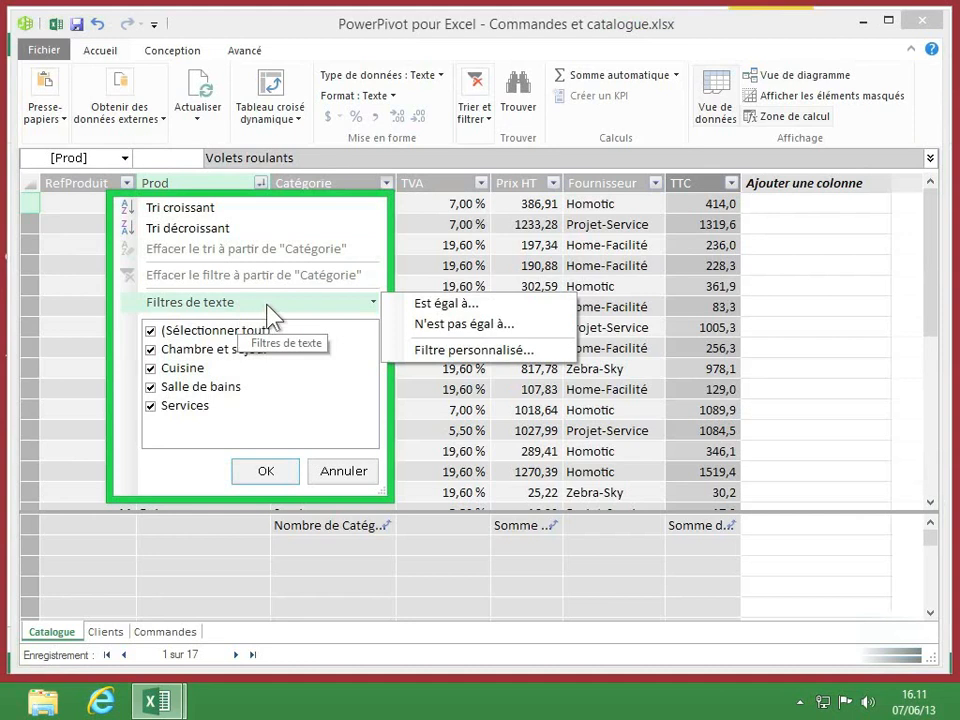
click(460, 306)
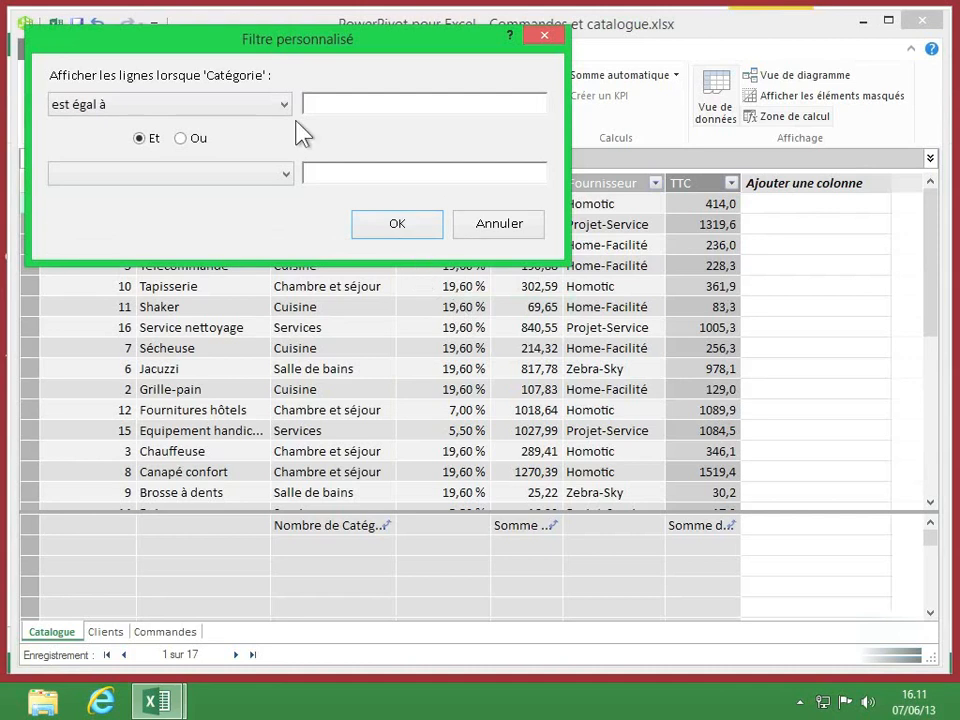
click(285, 104)
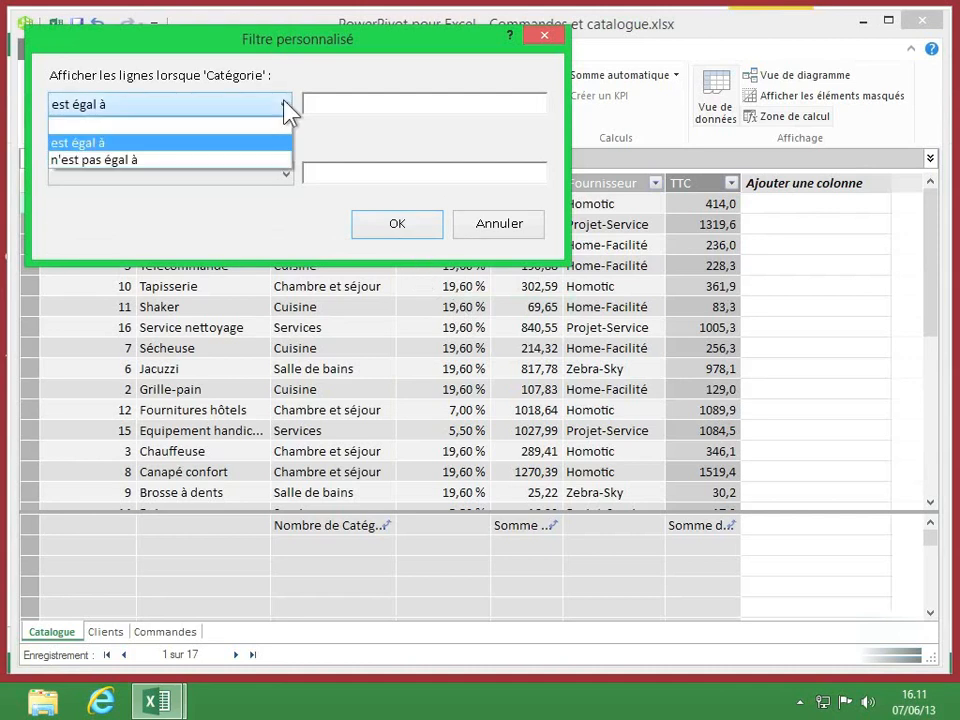
click(287, 108)
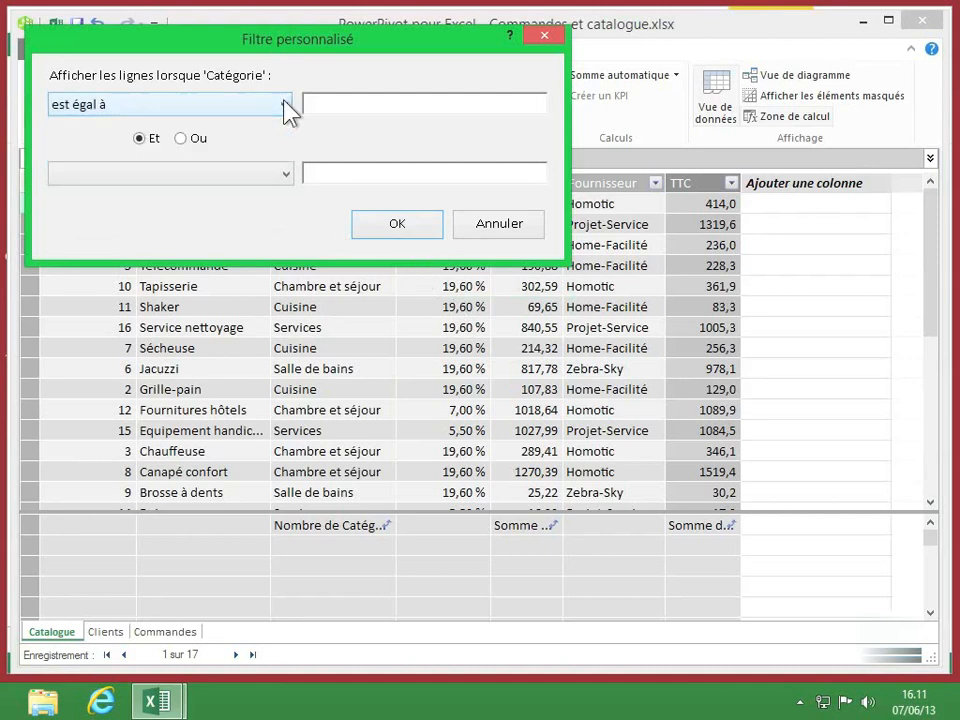
click(328, 101)
text(Cuisine)
click(382, 226)
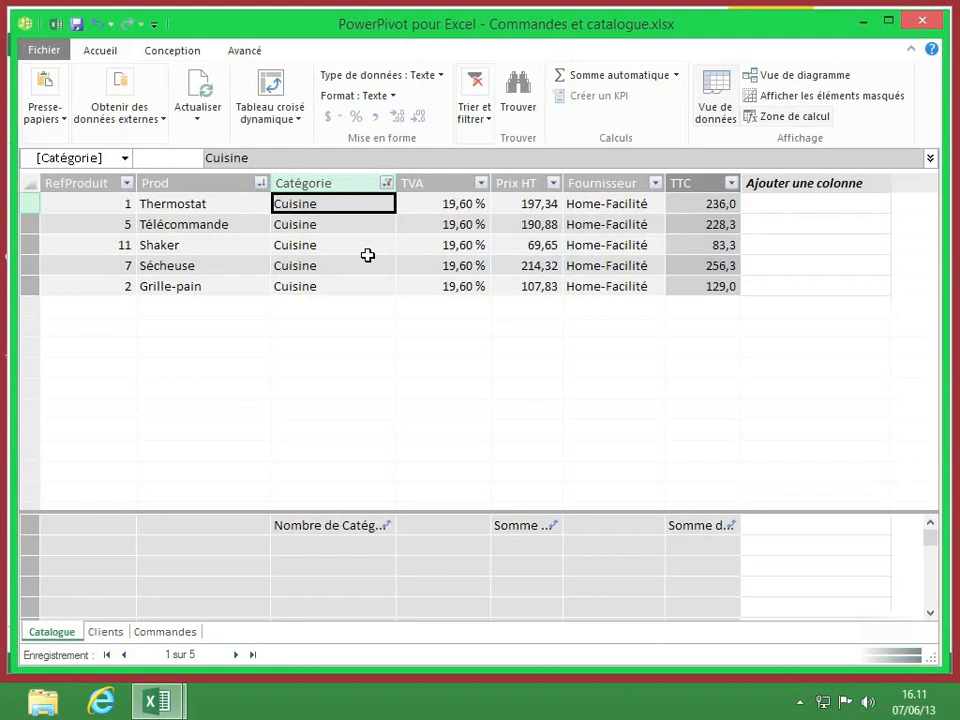
- Change the Catégorie column's text filter to show rows that are not equal to Cuisine
click(386, 184)
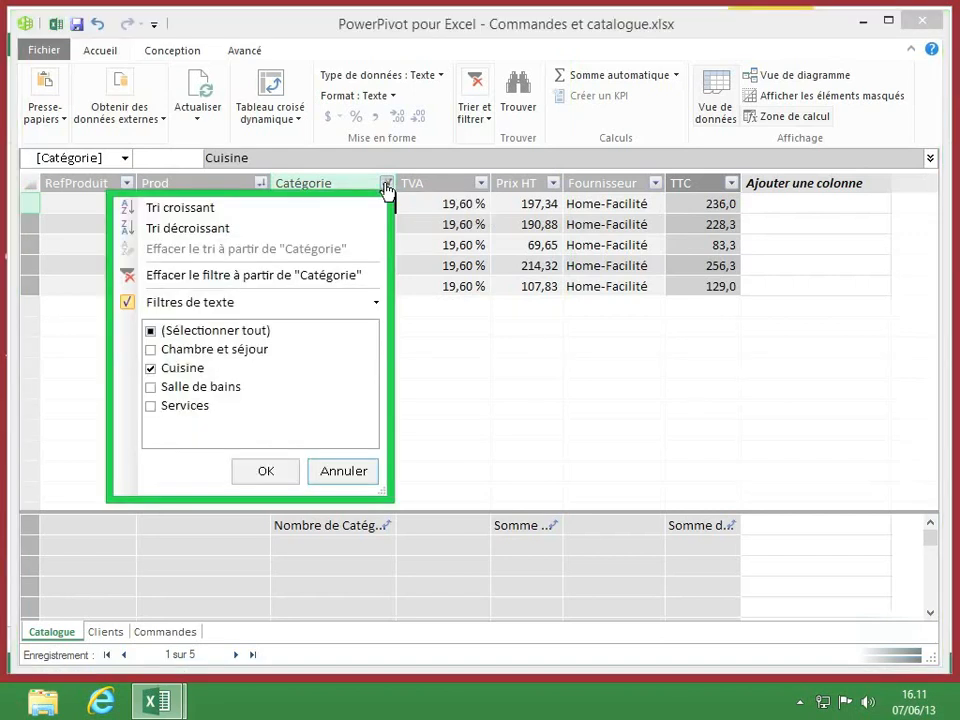
mouse_move(422, 306)
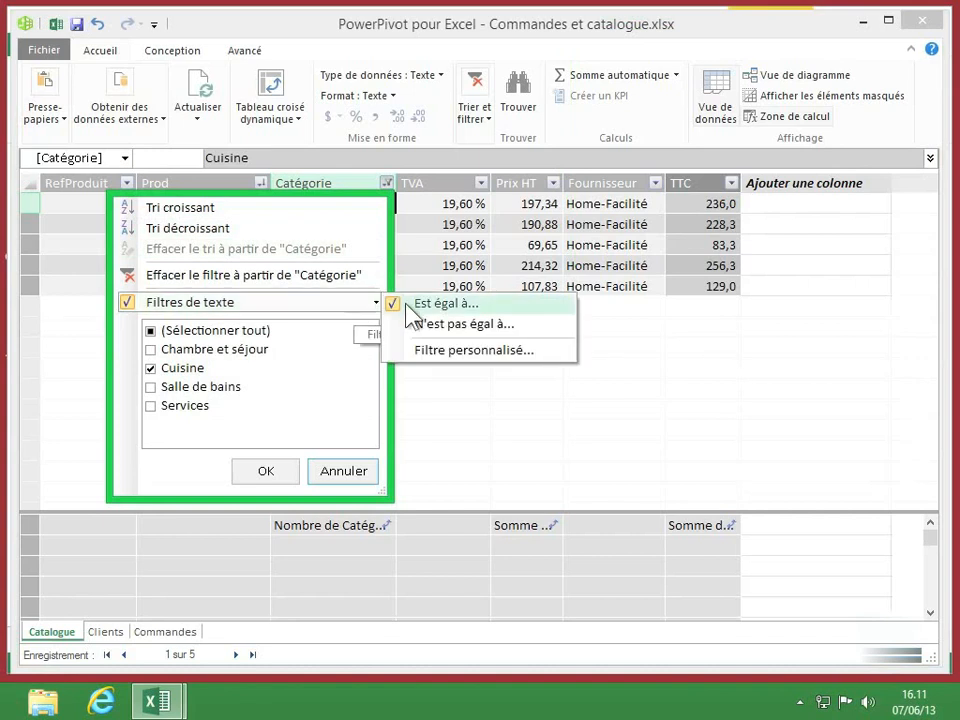
click(440, 324)
click(375, 126)
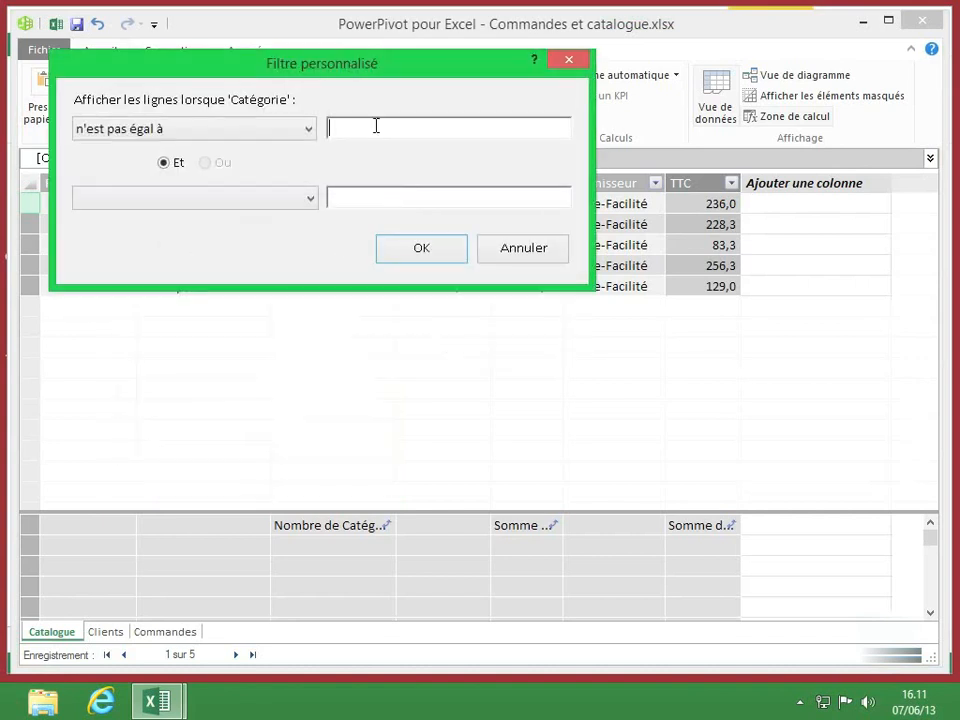
text(Cuisine)
key(Return)
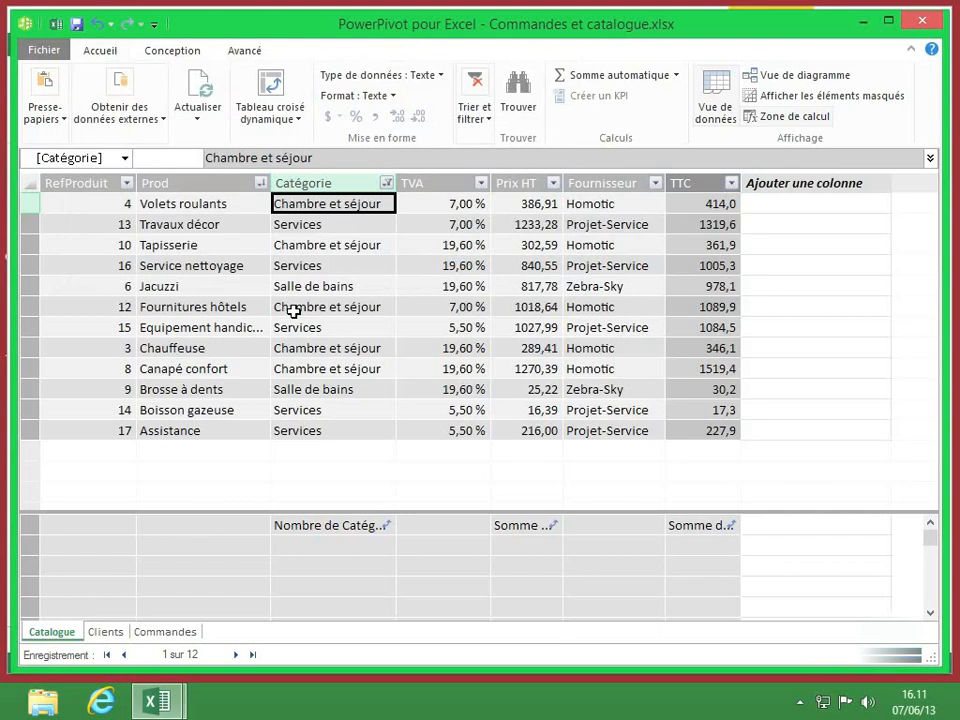
- Filter the Prix HT column with a number filter for values between 300 and 1000
click(553, 184)
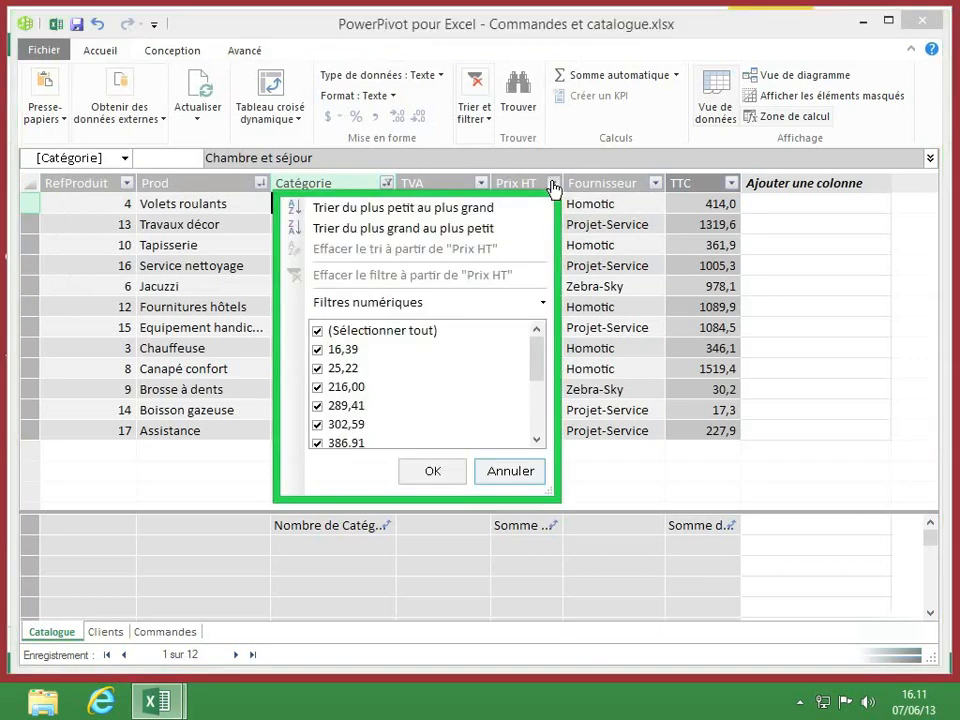
click(427, 303)
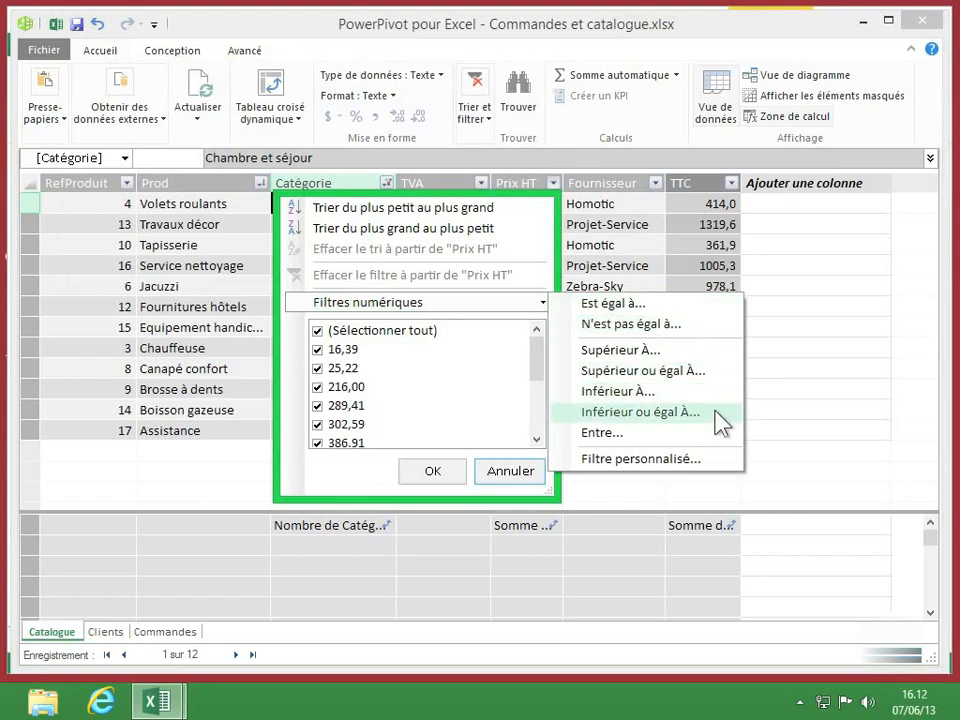
click(617, 439)
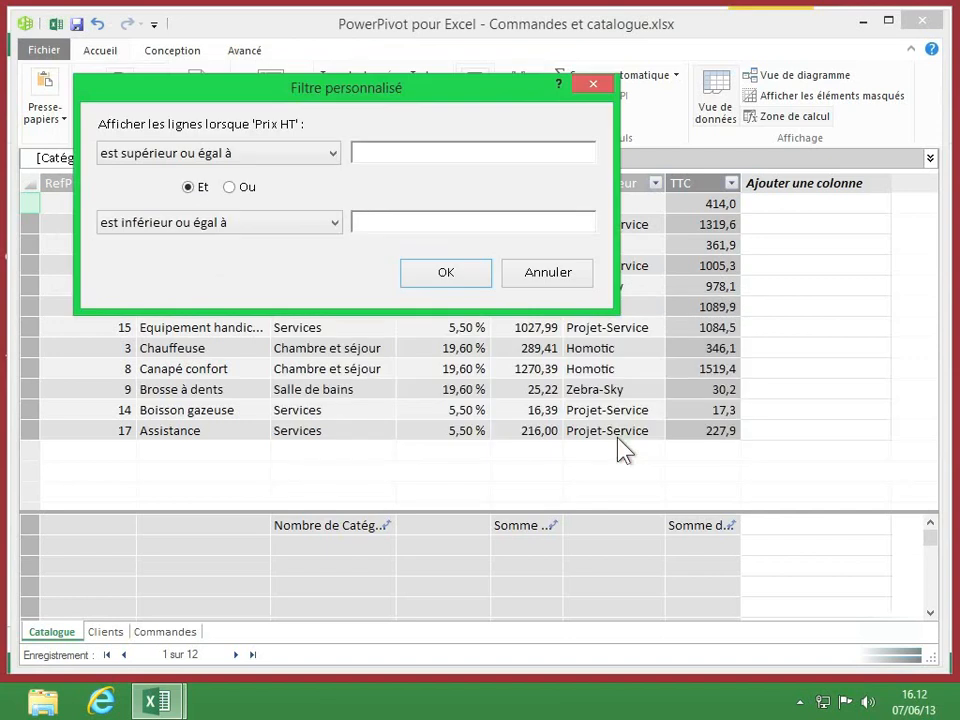
click(407, 152)
text(300)
click(407, 221)
text(1000)
click(442, 278)
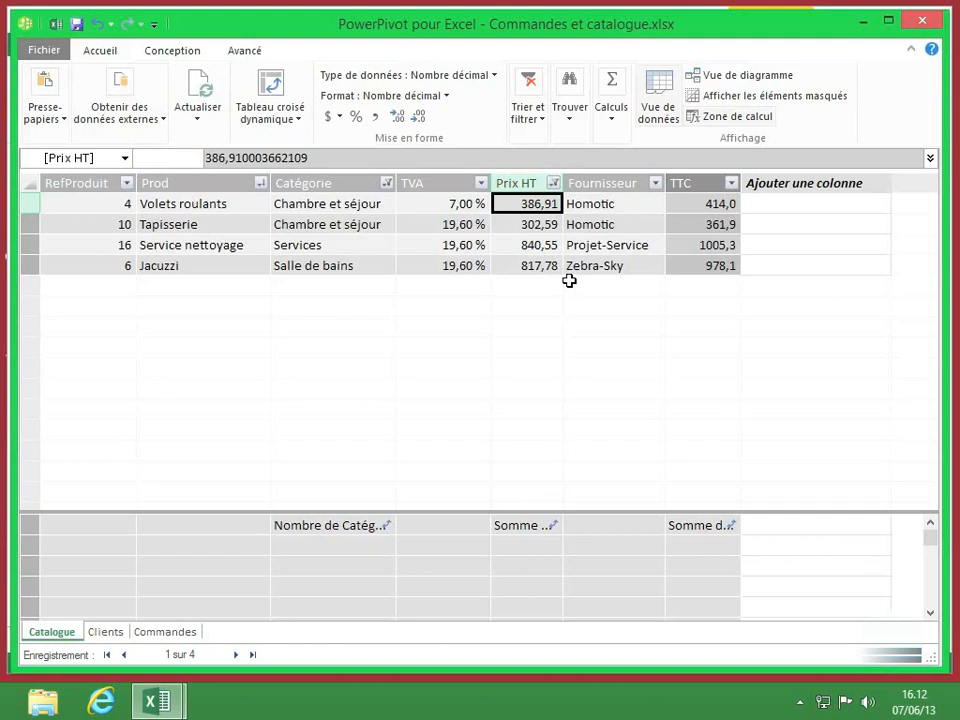
- Exclude Service nettoyage from the Prod column's filter values
click(260, 184)
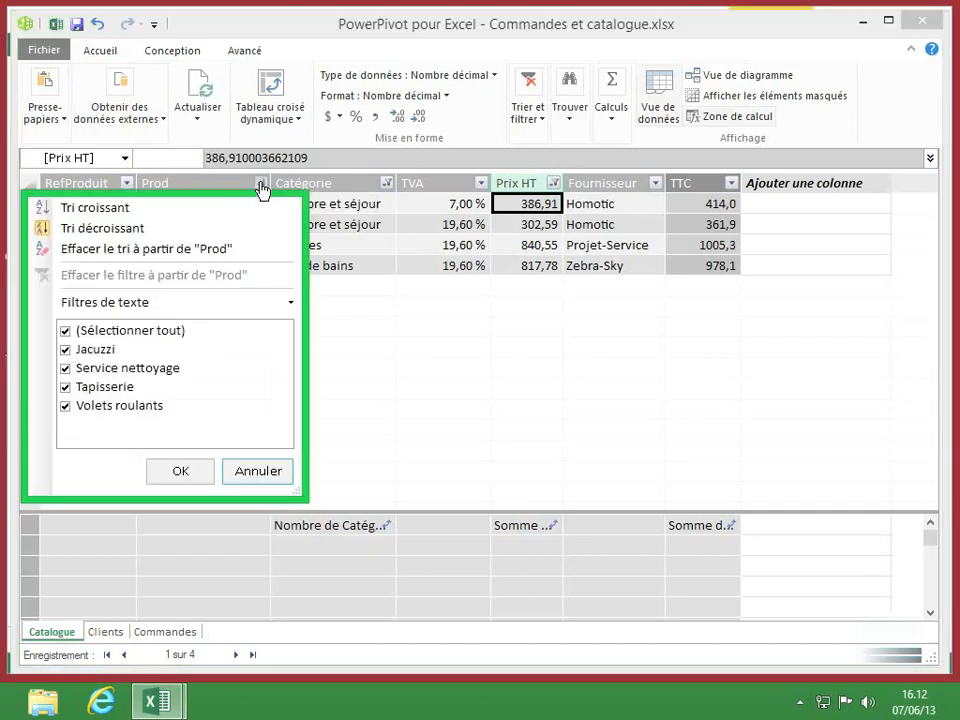
click(65, 369)
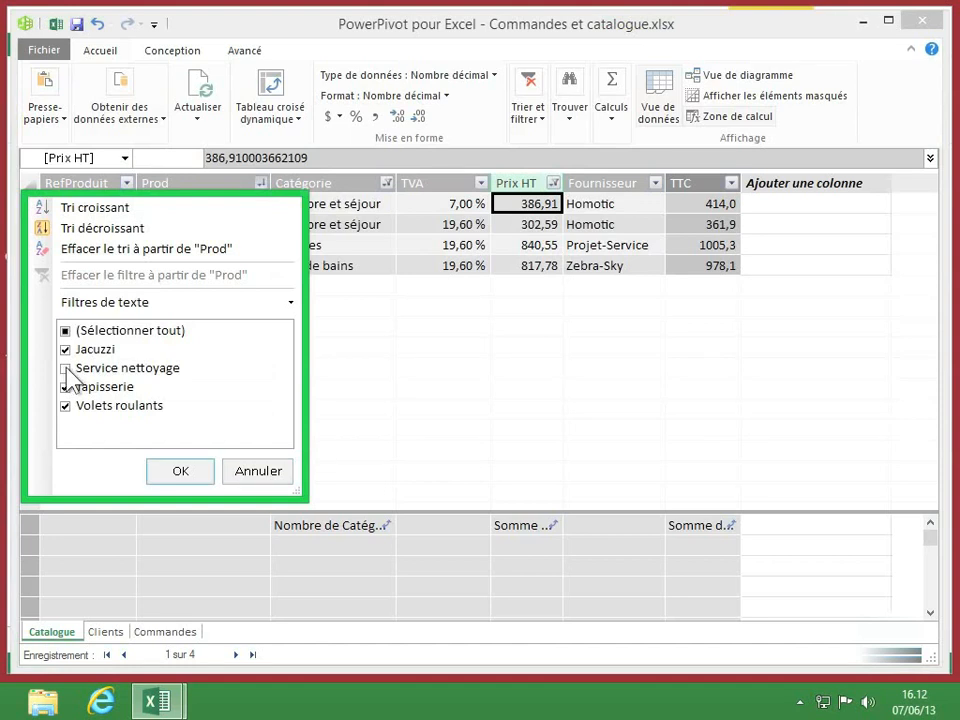
click(181, 471)
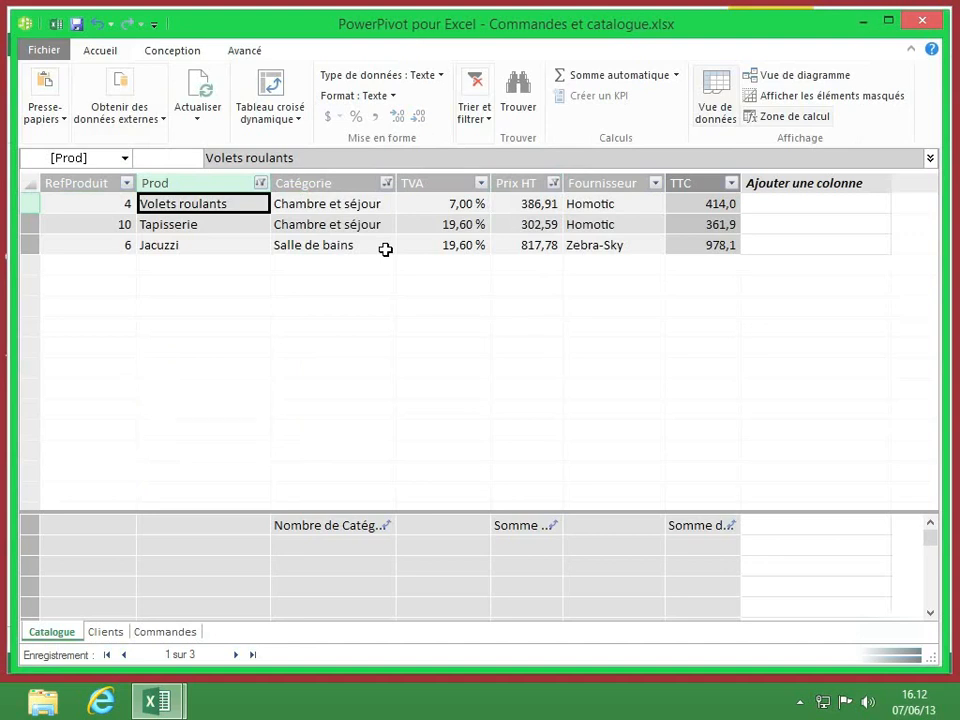
- Clear the filter on the Prod column and remove all remaining filters from the Catalogue table
mouse_move(258, 189)
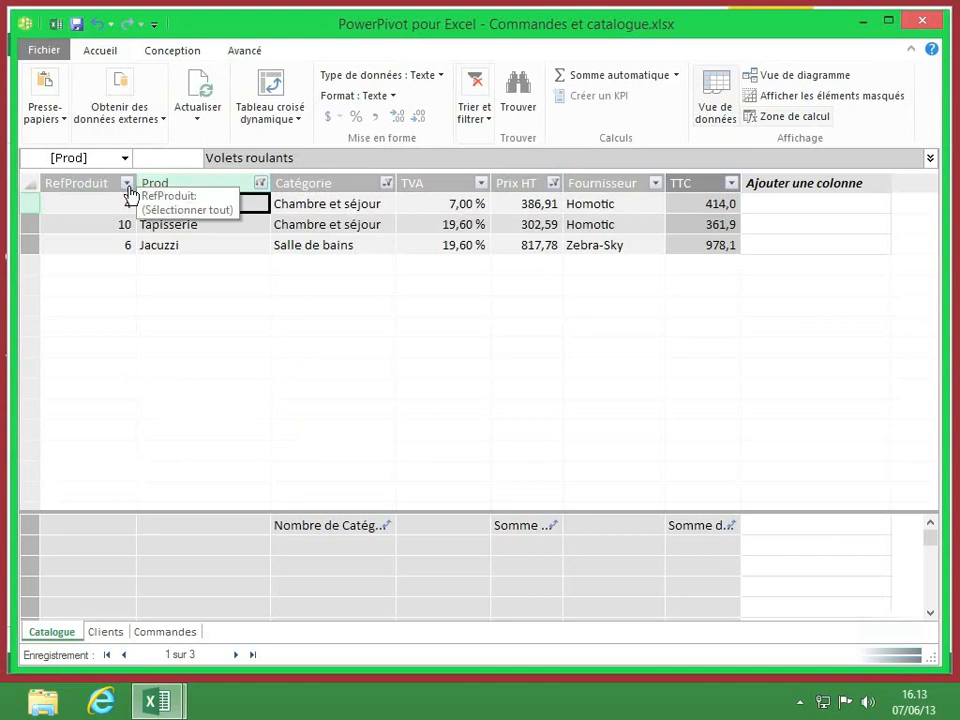
click(260, 184)
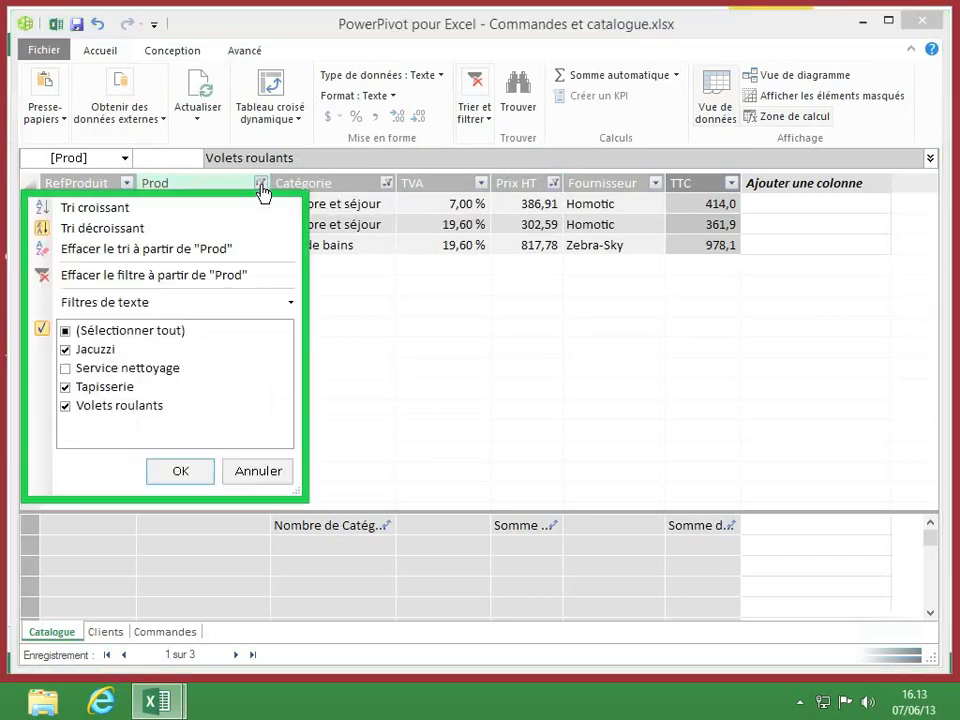
click(163, 276)
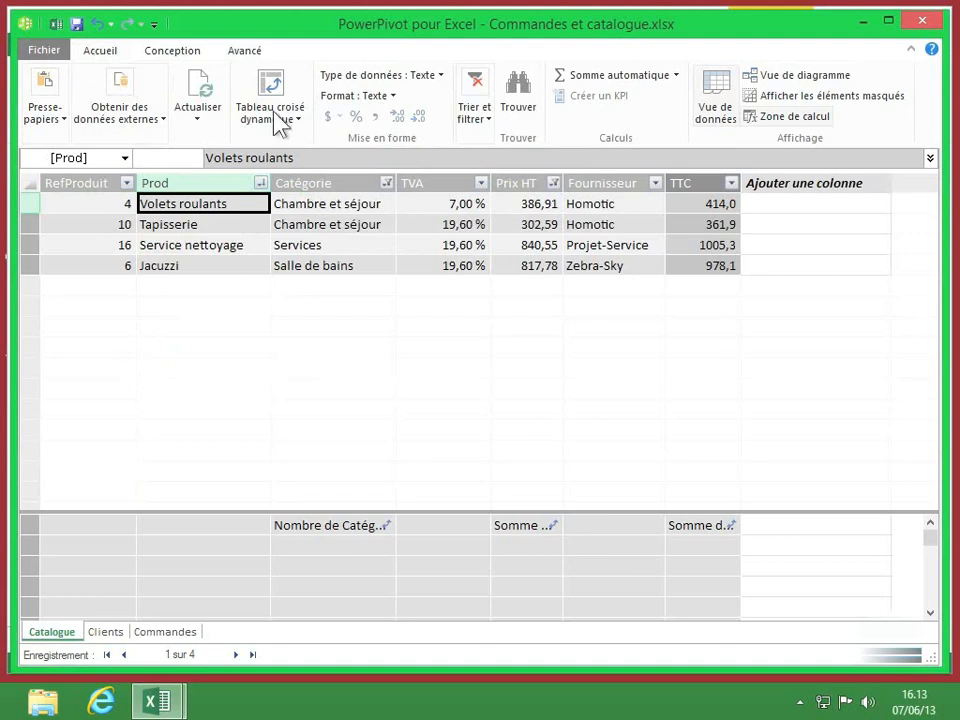
click(486, 120)
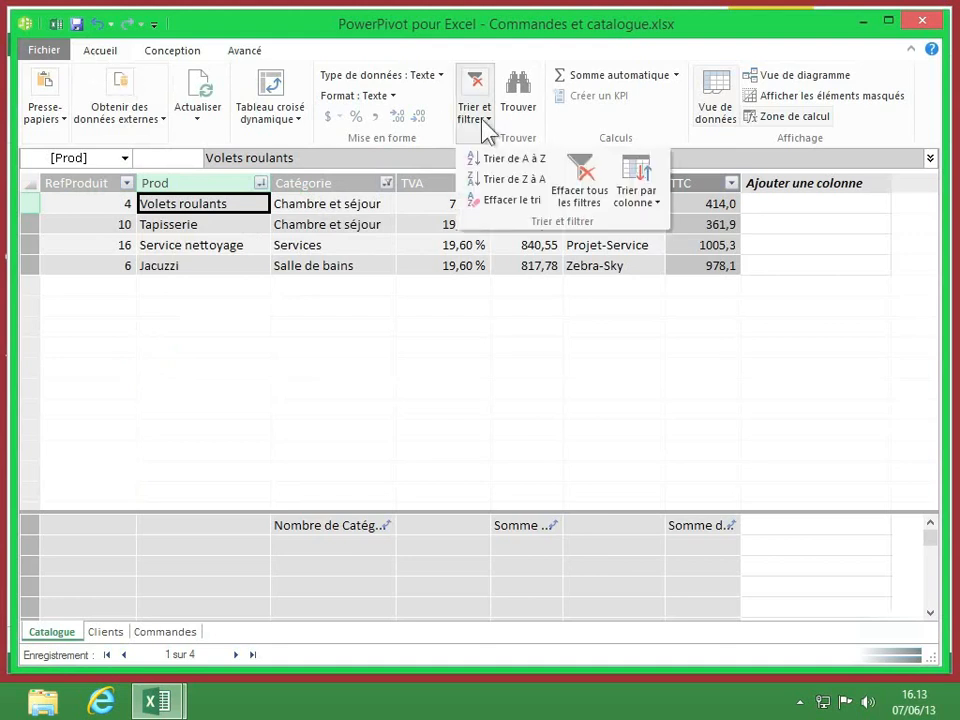
click(585, 196)
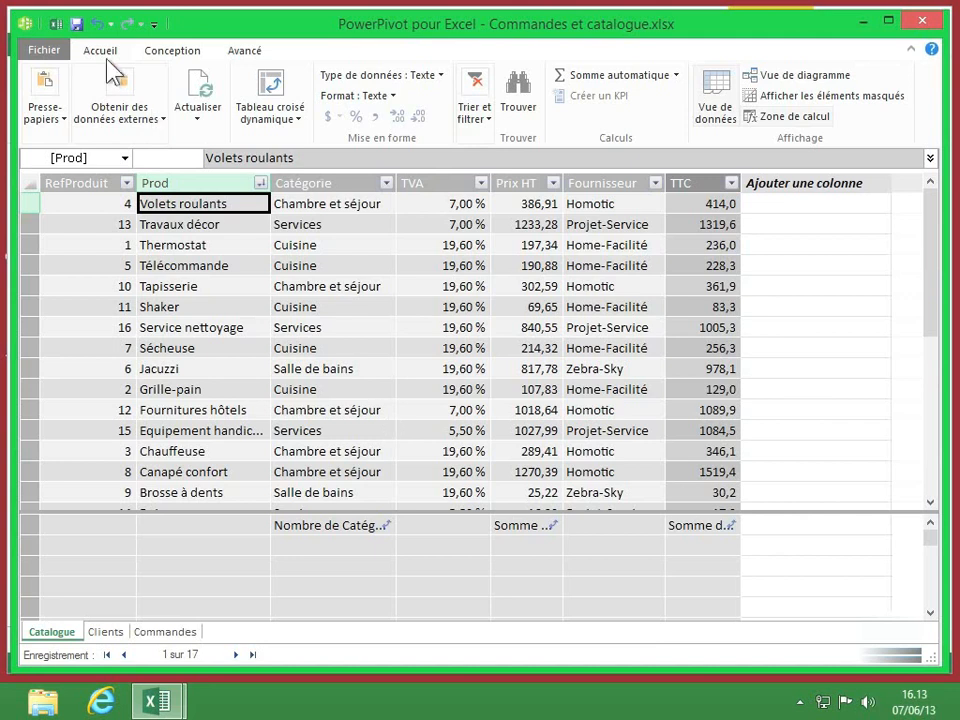
- Search the metadata for the Date de naissance field, go to the next match, and close the search
click(529, 122)
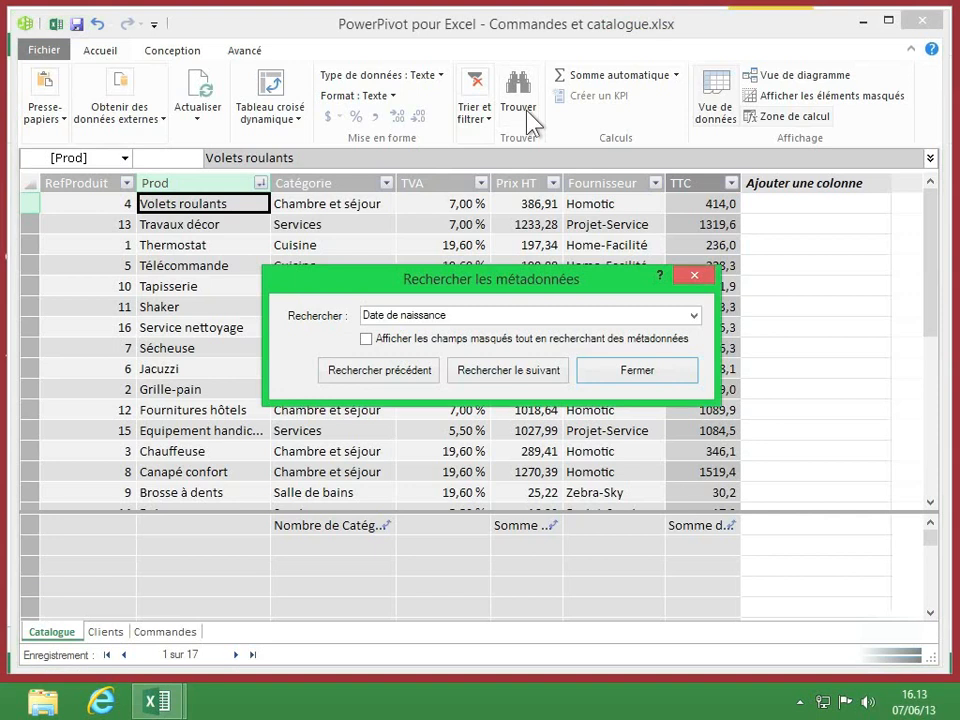
click(461, 315)
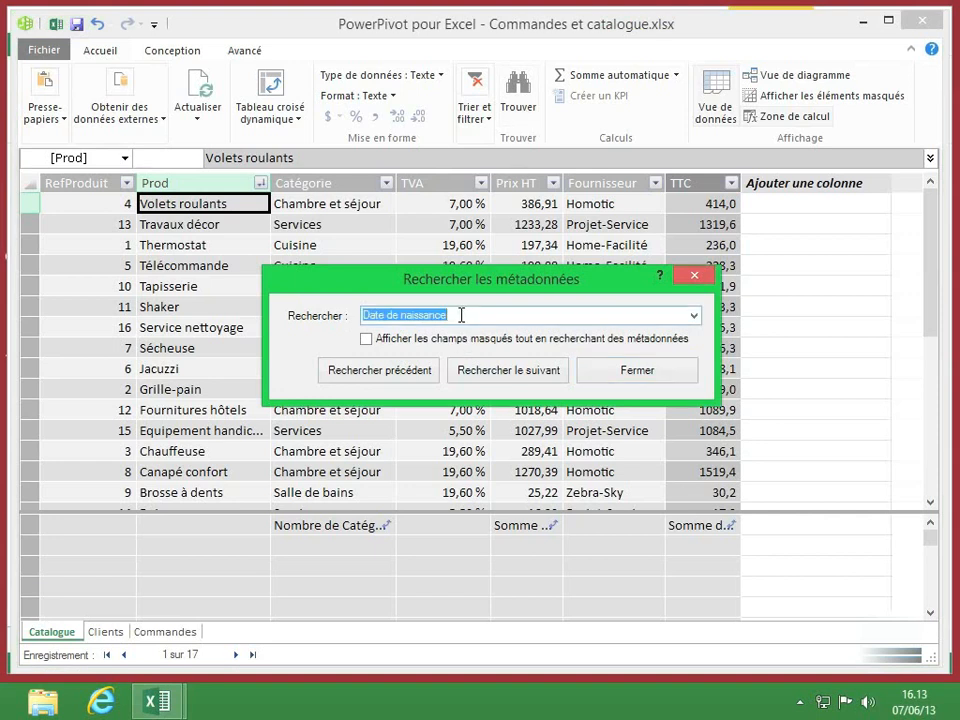
click(520, 372)
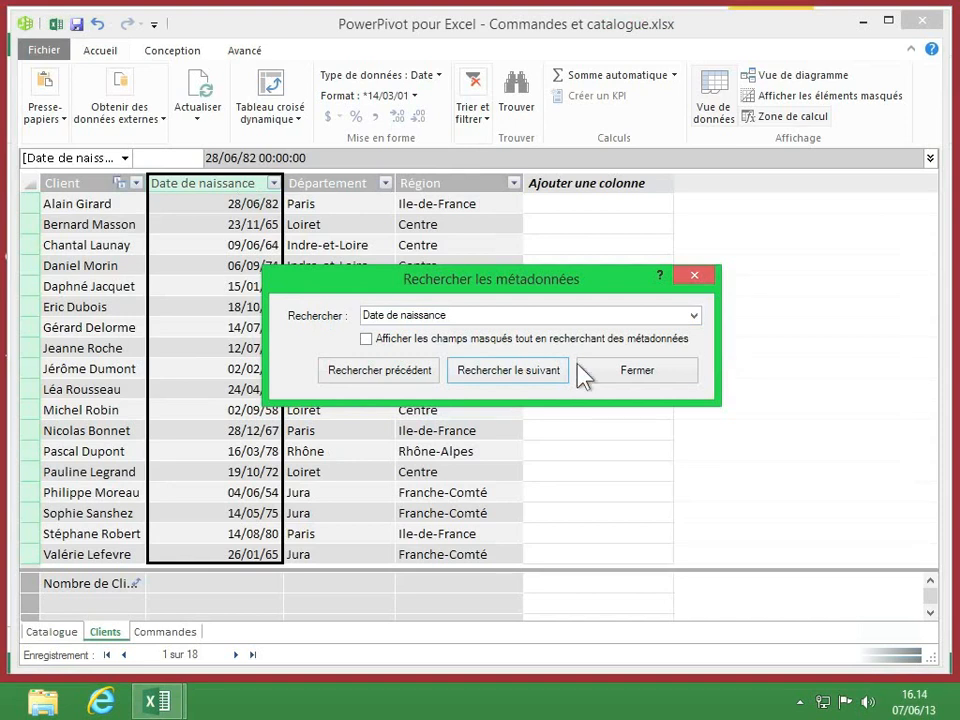
click(660, 370)
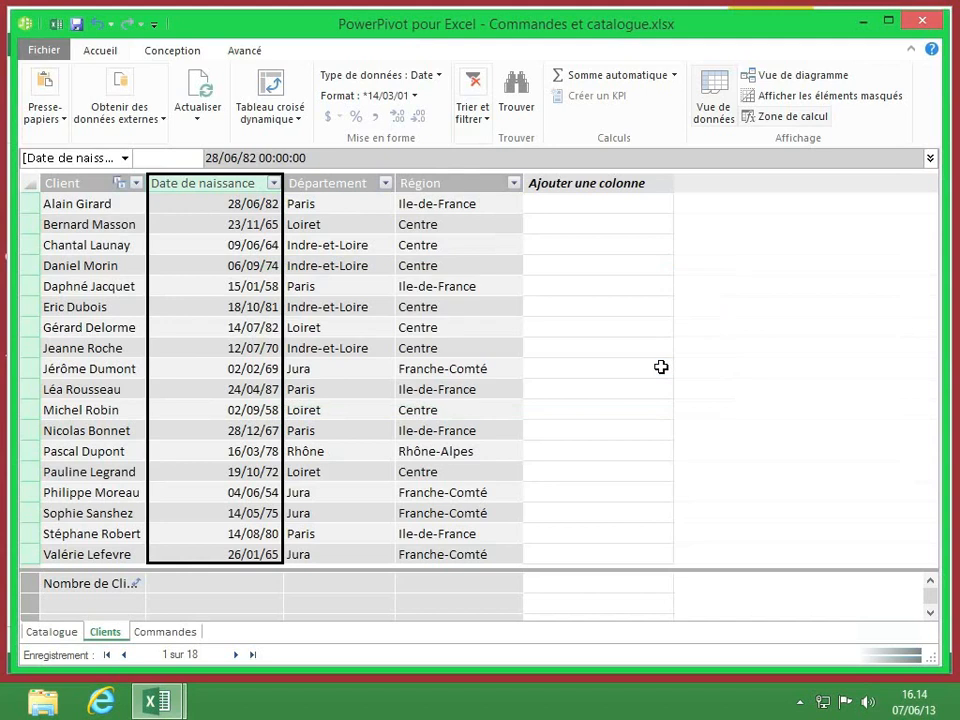